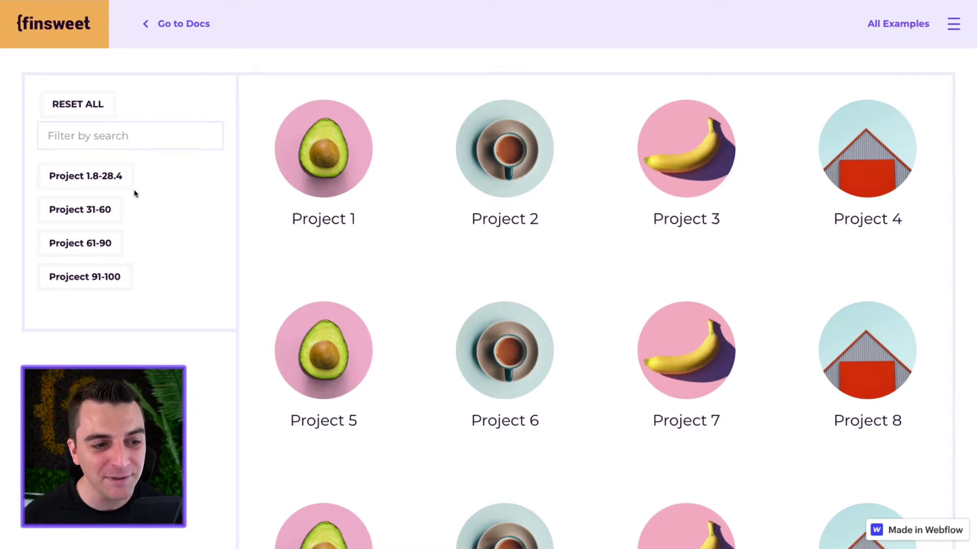
- Try the 1.8-28.4, 31-60, 61-90 and 91-100 range filters on the example grid
click(119, 182)
click(87, 211)
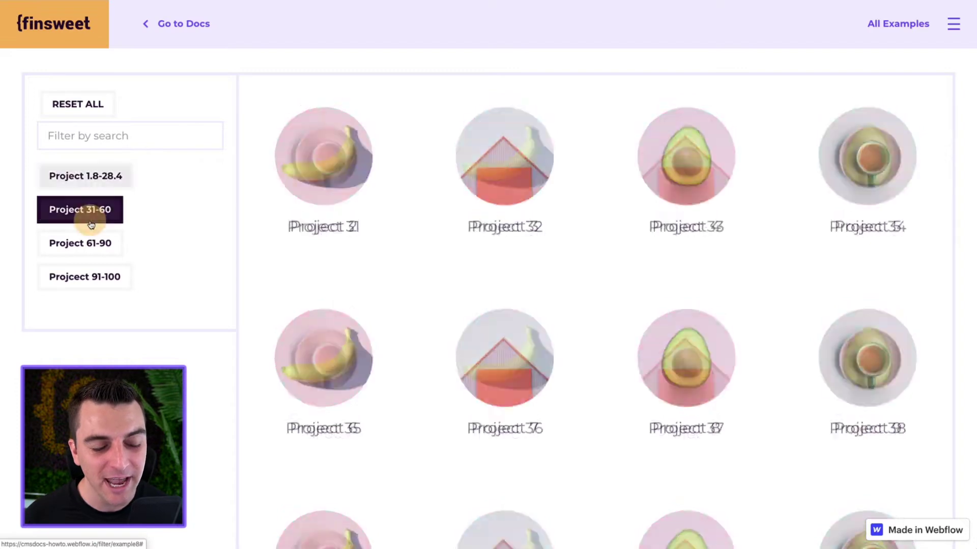
click(91, 244)
click(101, 276)
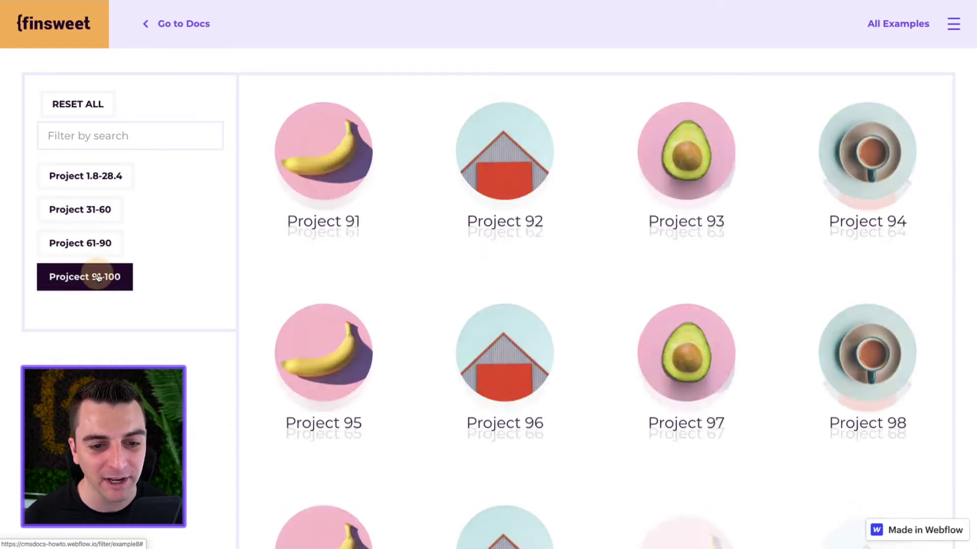
click(102, 243)
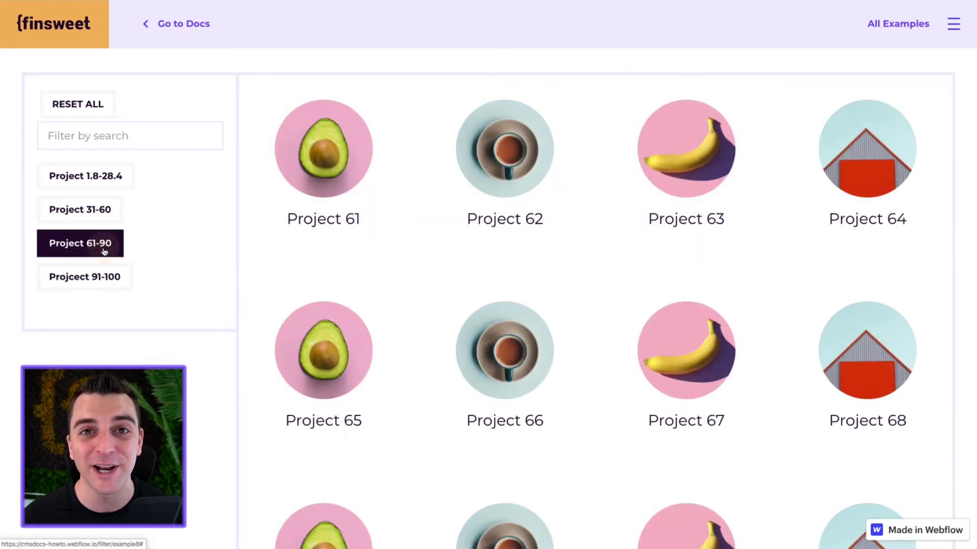
click(97, 210)
click(114, 183)
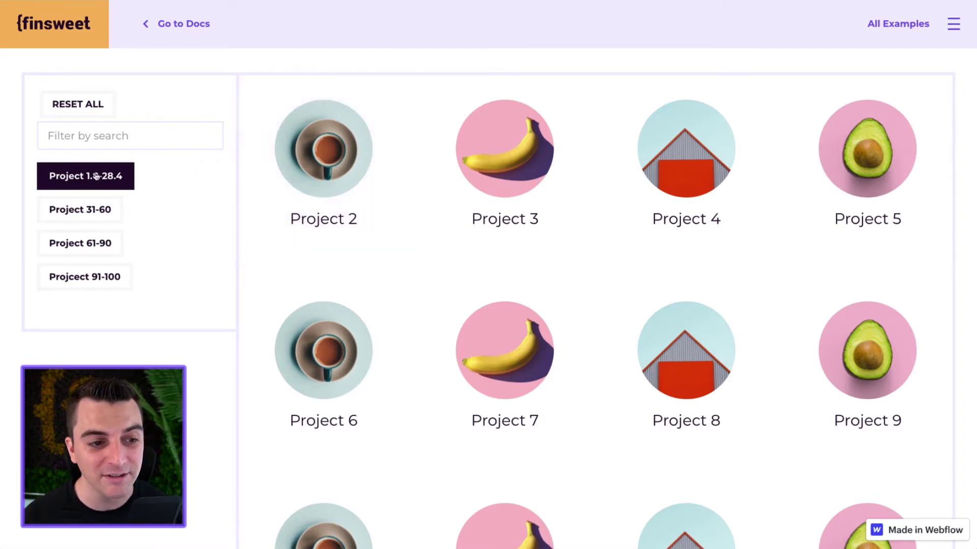
- Filter the grid to Projects 31–60 and scroll through the filtered results
click(108, 215)
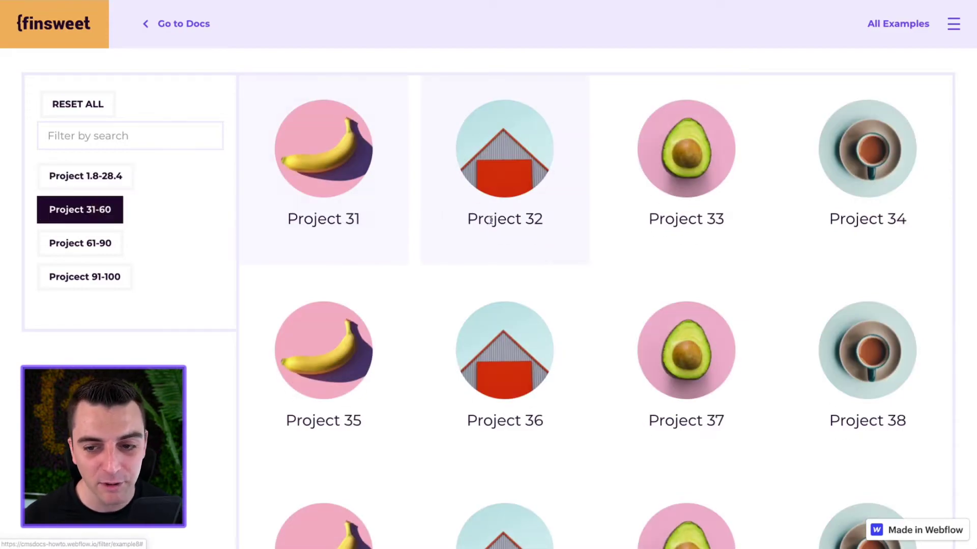
scroll(609, 262, down, 8)
scroll(609, 263, down, 15)
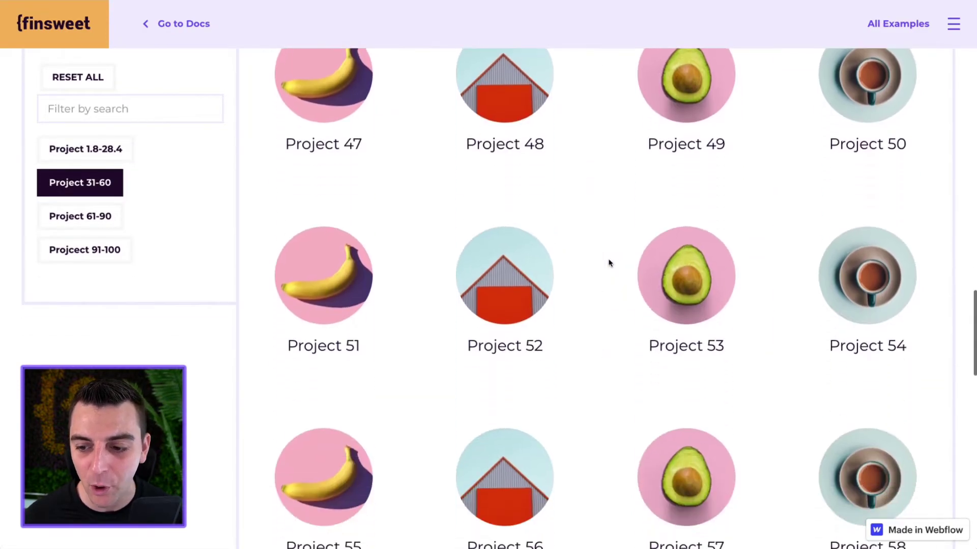
scroll(609, 263, up, 20)
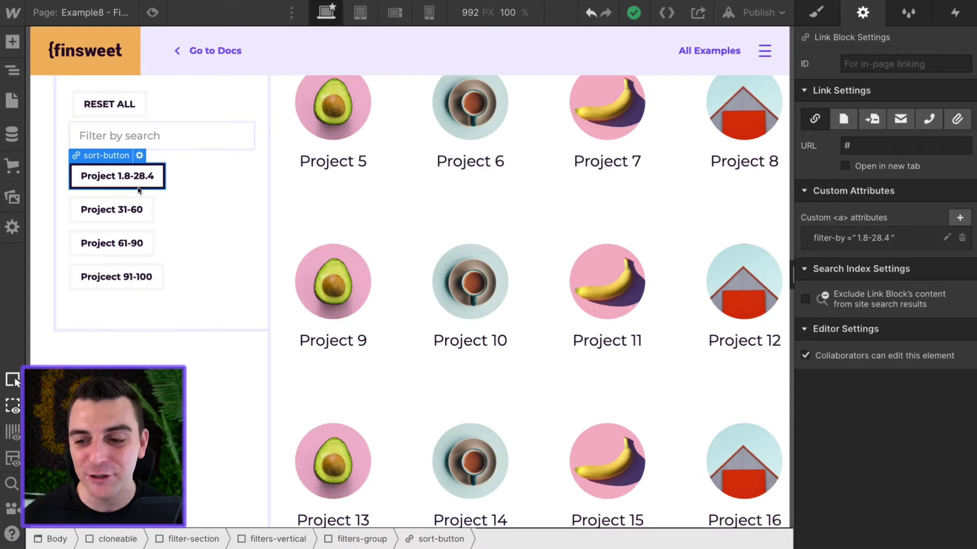
click(870, 249)
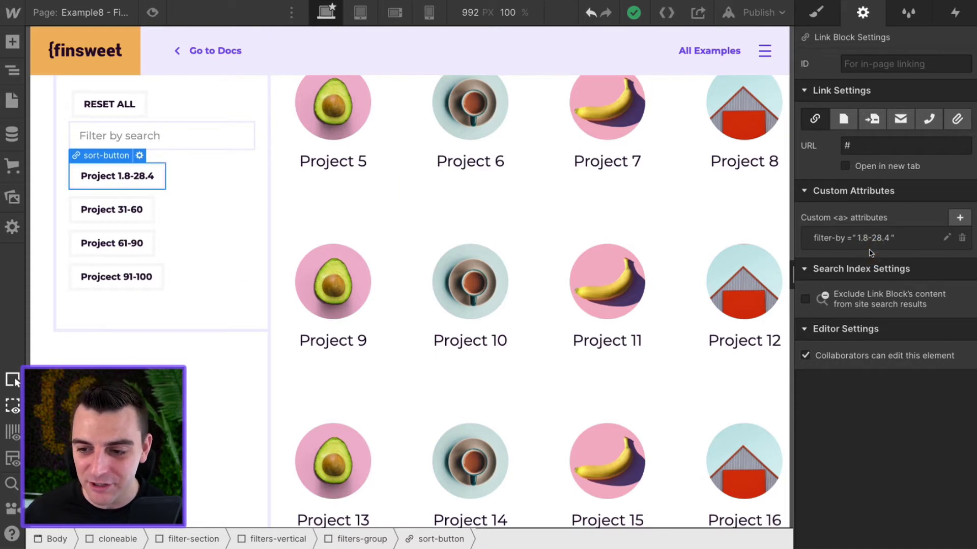
click(869, 242)
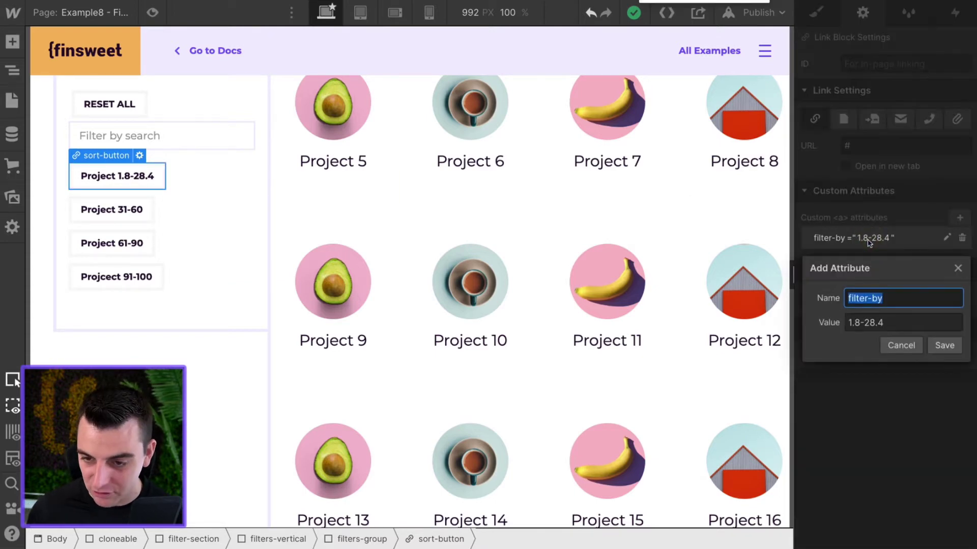
key(ctrl+plus)
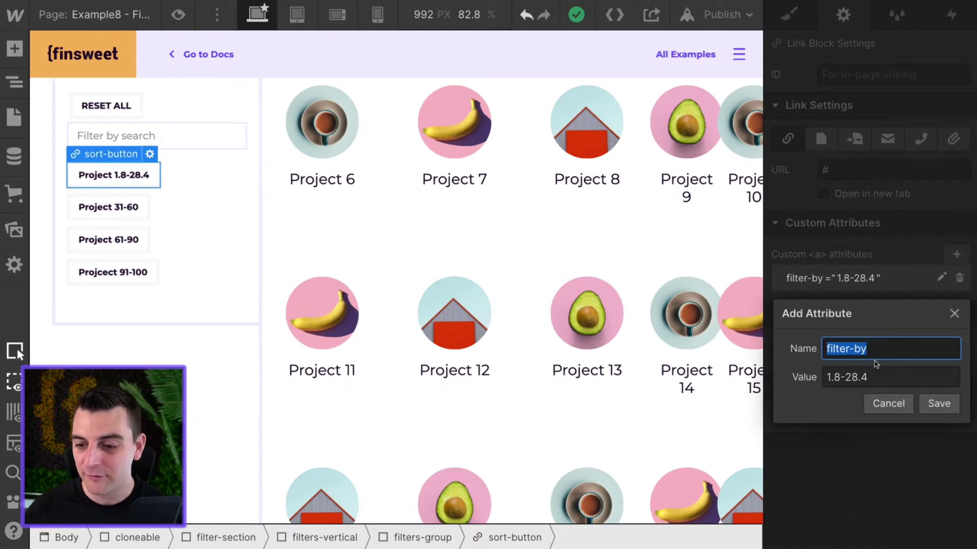
click(896, 342)
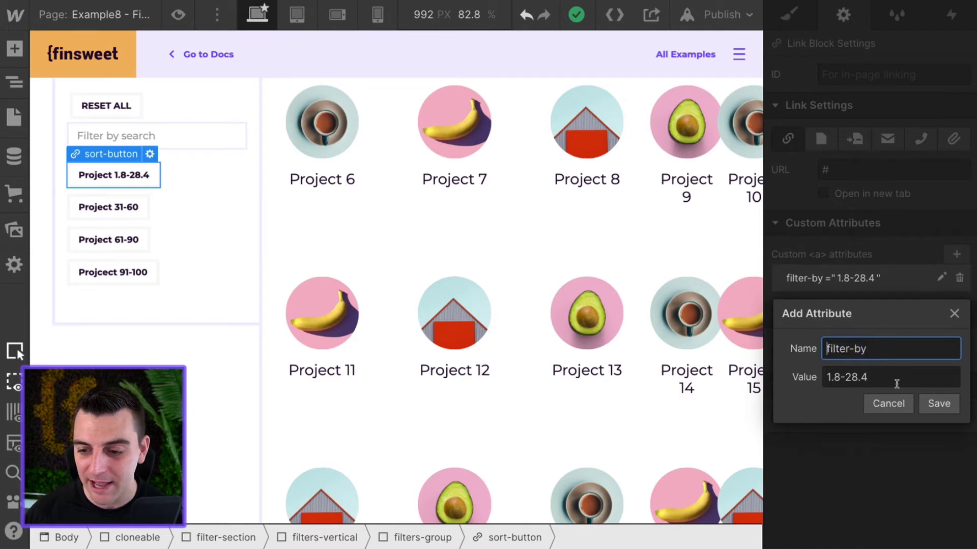
drag(892, 383, 811, 376)
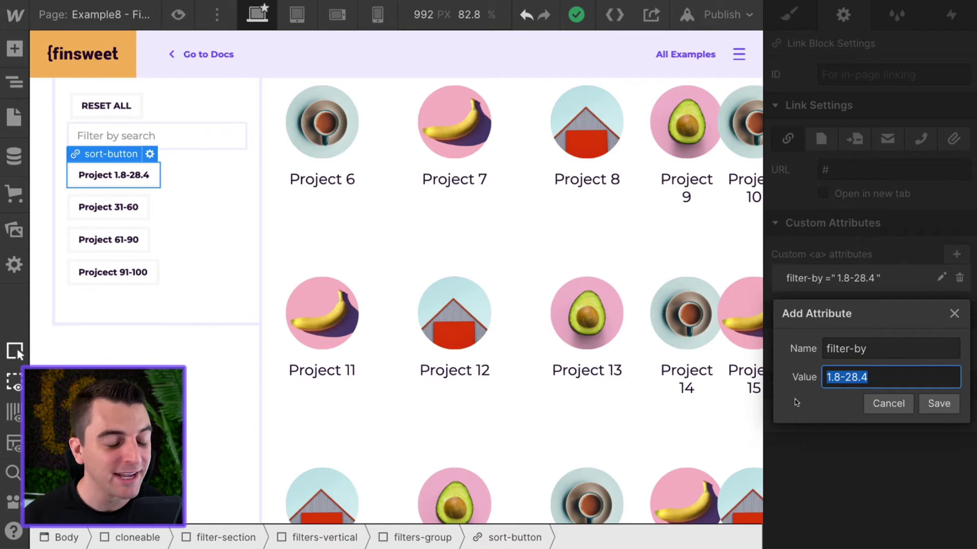
click(894, 381)
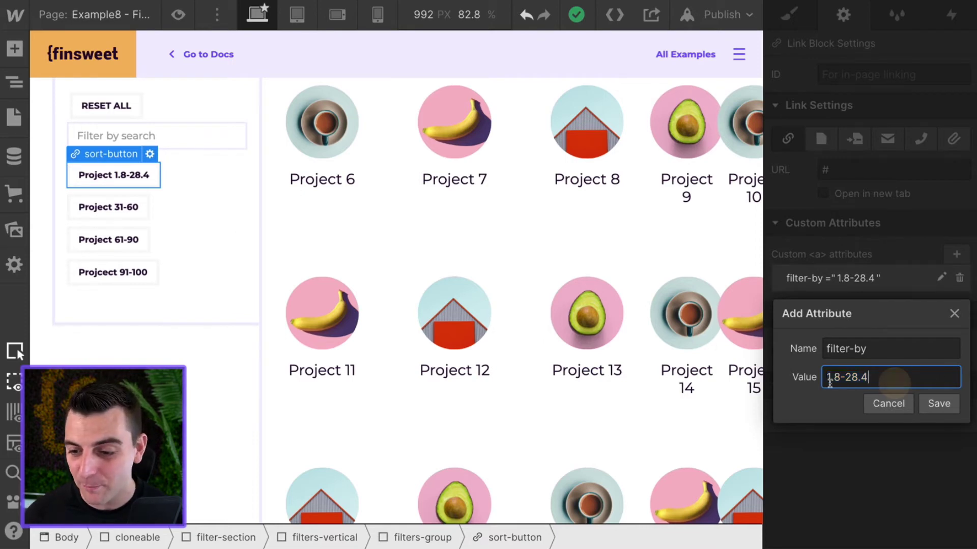
click(939, 403)
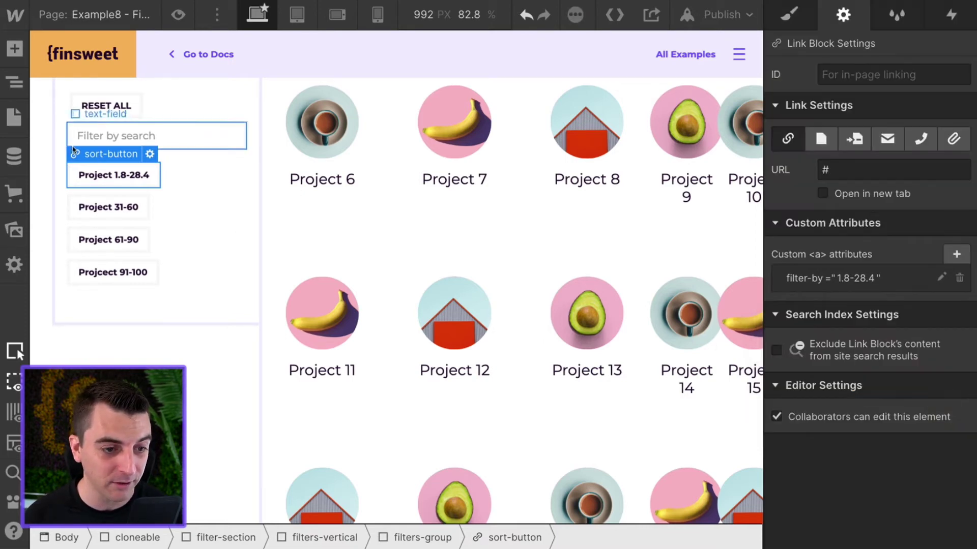
click(123, 193)
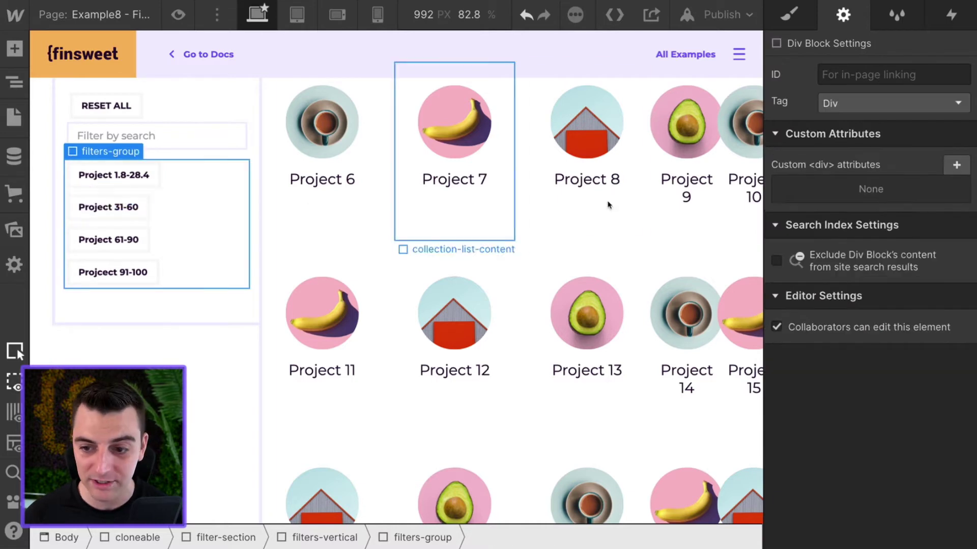
click(113, 218)
click(862, 284)
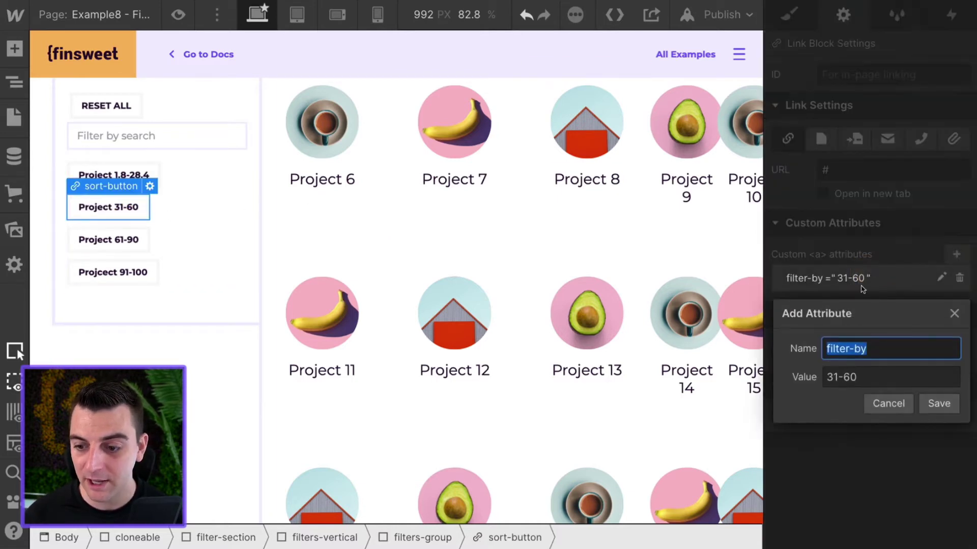
click(939, 404)
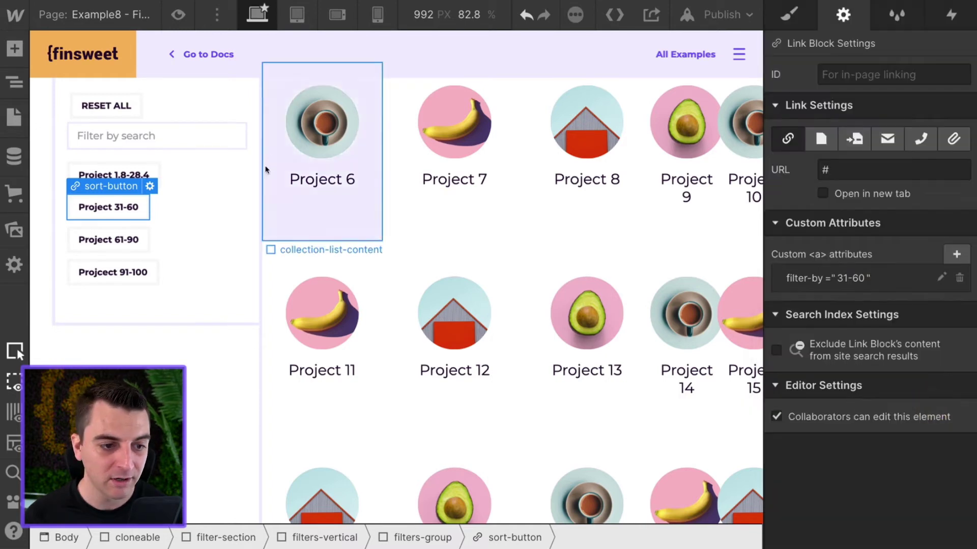
click(108, 240)
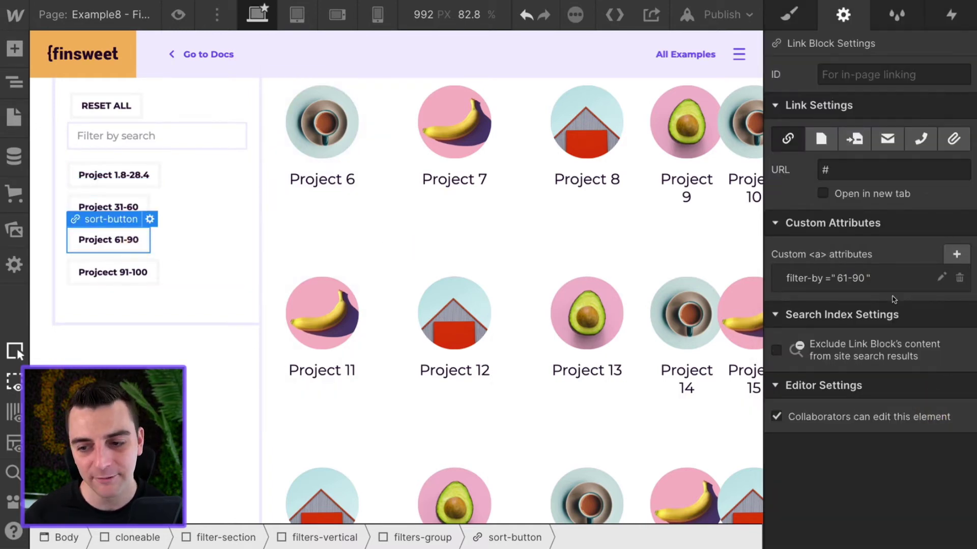
click(876, 279)
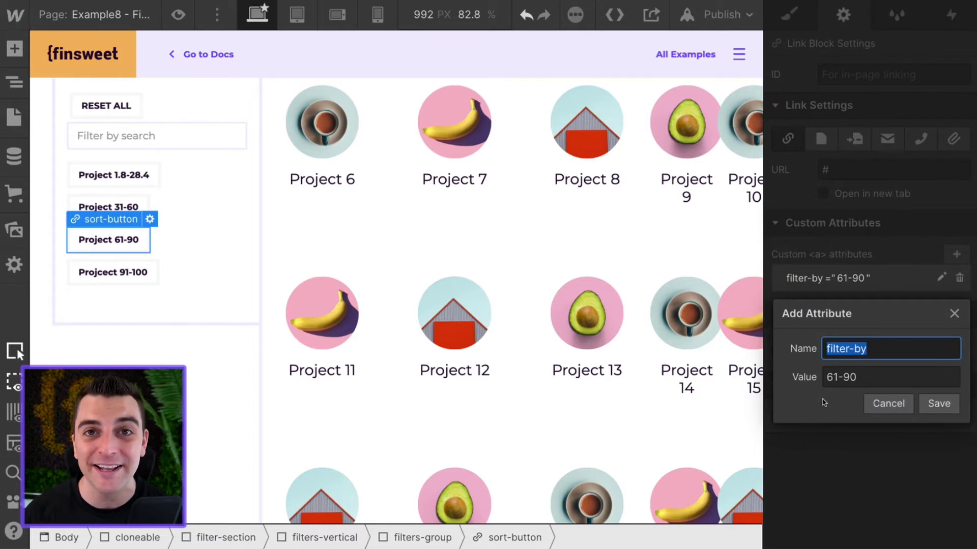
click(898, 405)
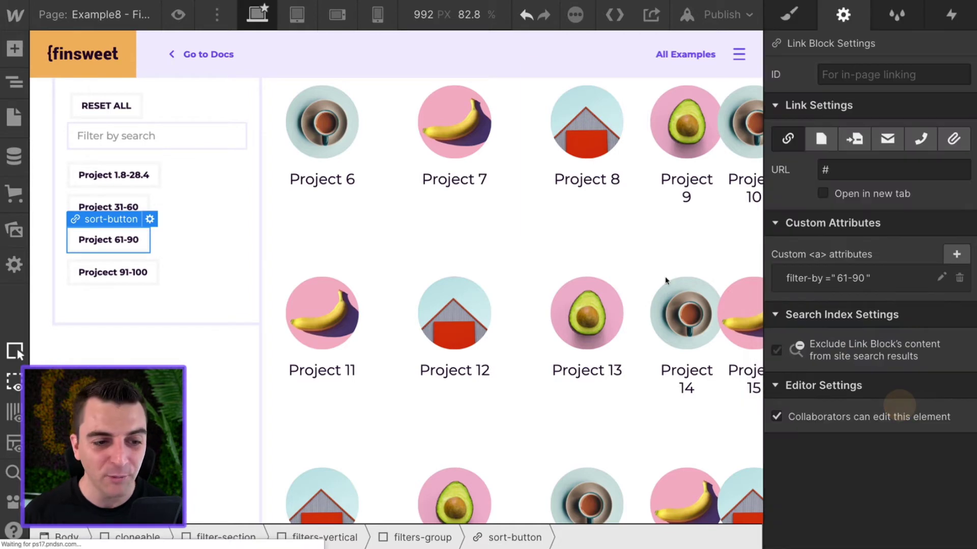
- Select the filters-group div and show its range filter combo class in the Style panel
click(169, 199)
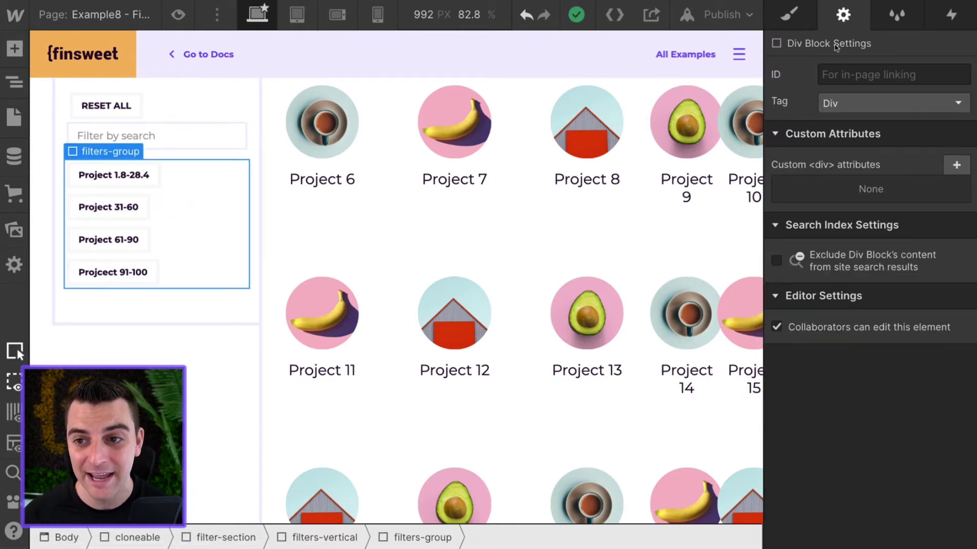
click(790, 15)
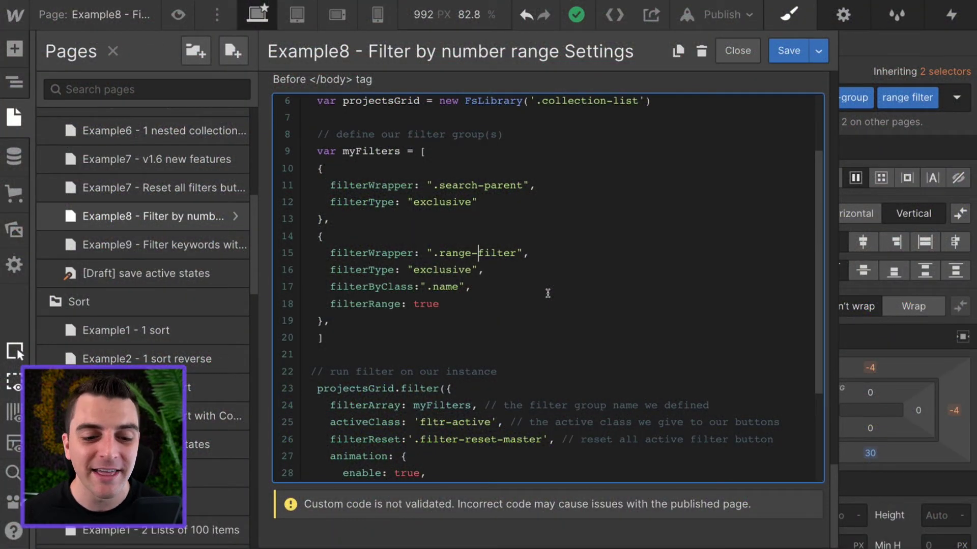
- Delete the trailing comma after the range-filter group's closing brace on line 19
drag(453, 305, 317, 305)
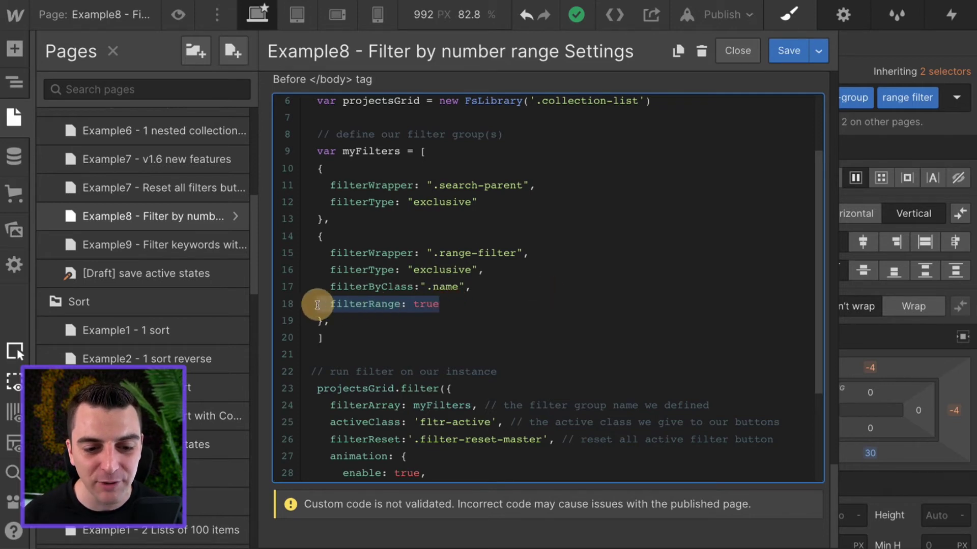
click(427, 327)
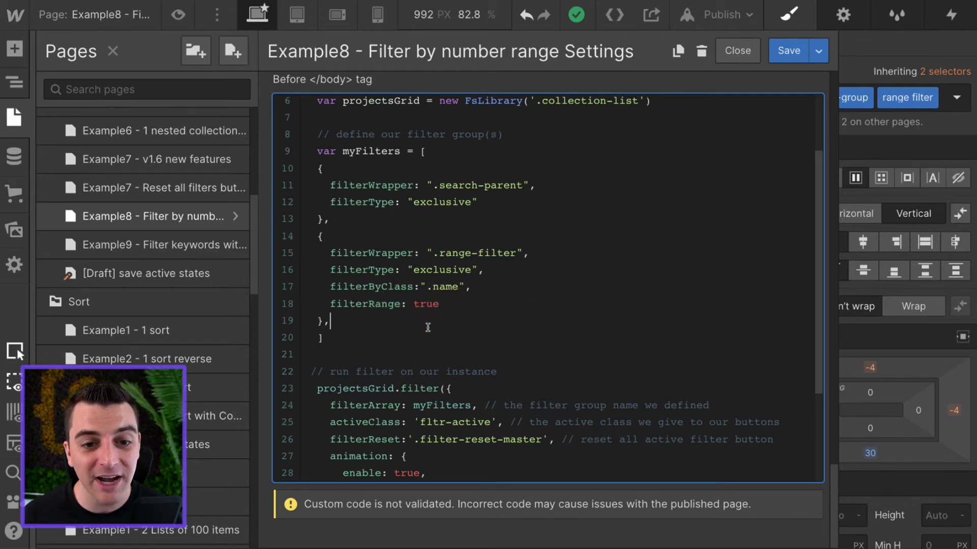
drag(308, 128, 509, 351)
click(423, 324)
key(BackSpace)
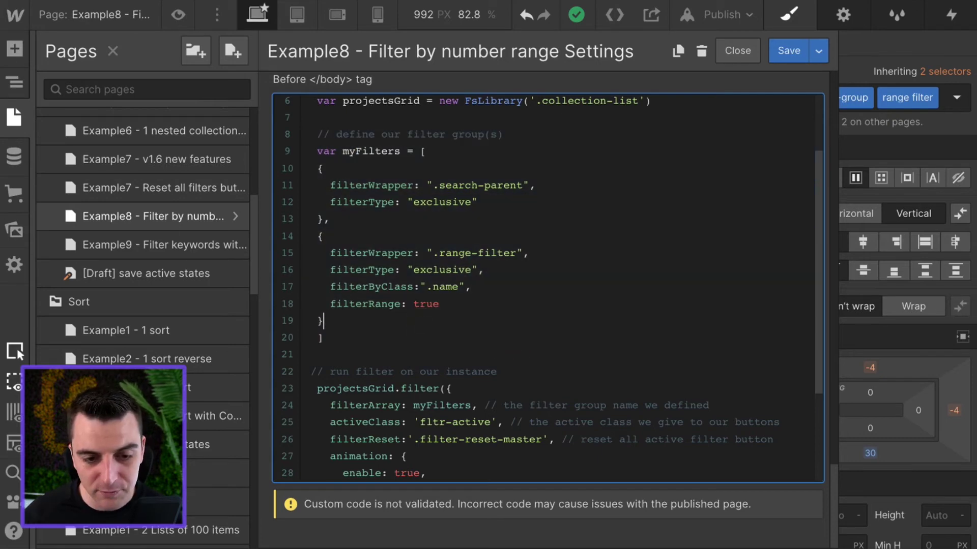
- Highlight the range-filter wrapper setting, then select the filterRange: true line
drag(530, 253, 330, 247)
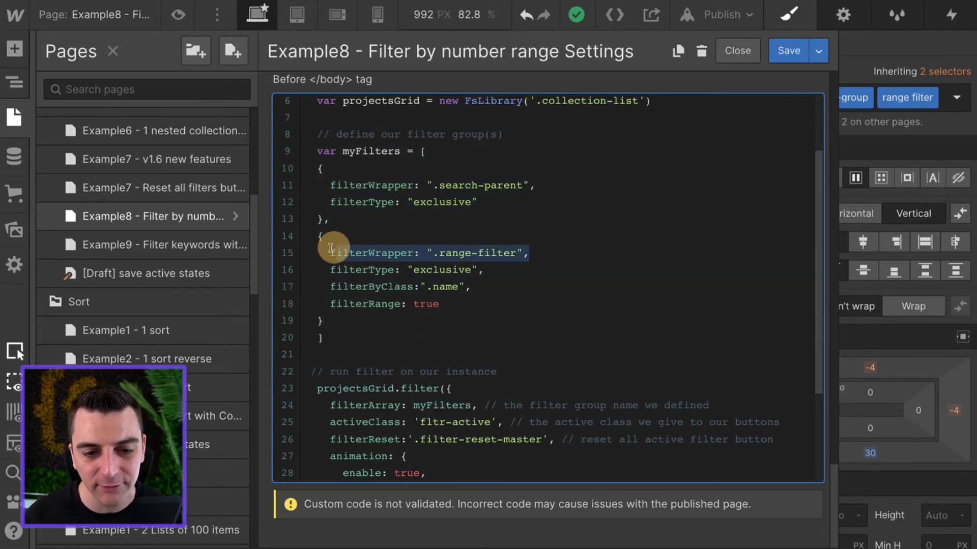
click(330, 373)
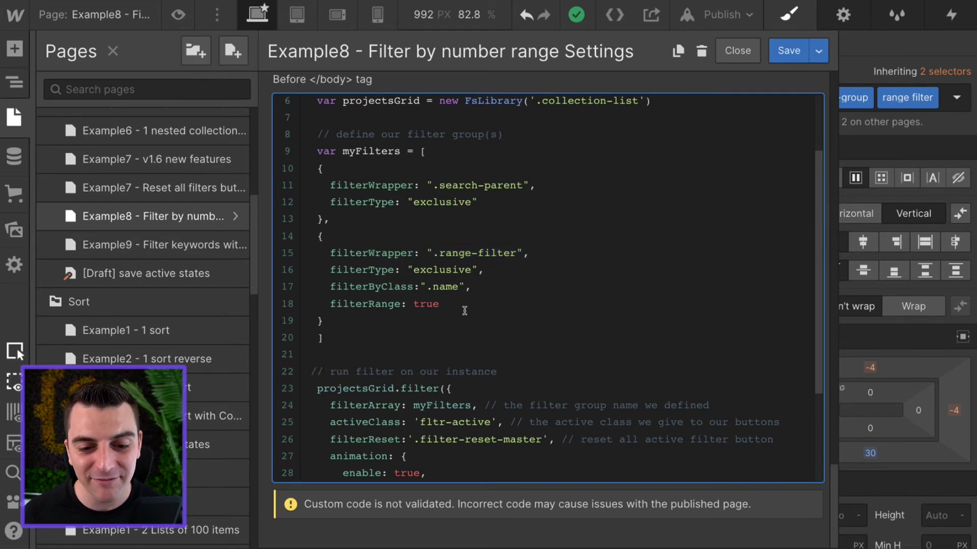
drag(438, 304, 330, 305)
key(ctrl+c)
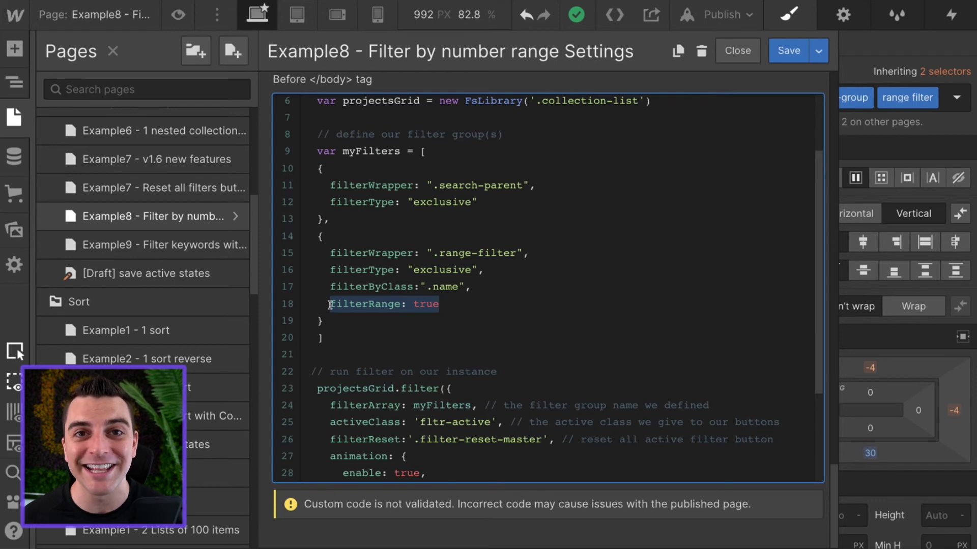
- Delete line 18 and paste filterRange: true back into the .range-filter group
key(BackSpace)
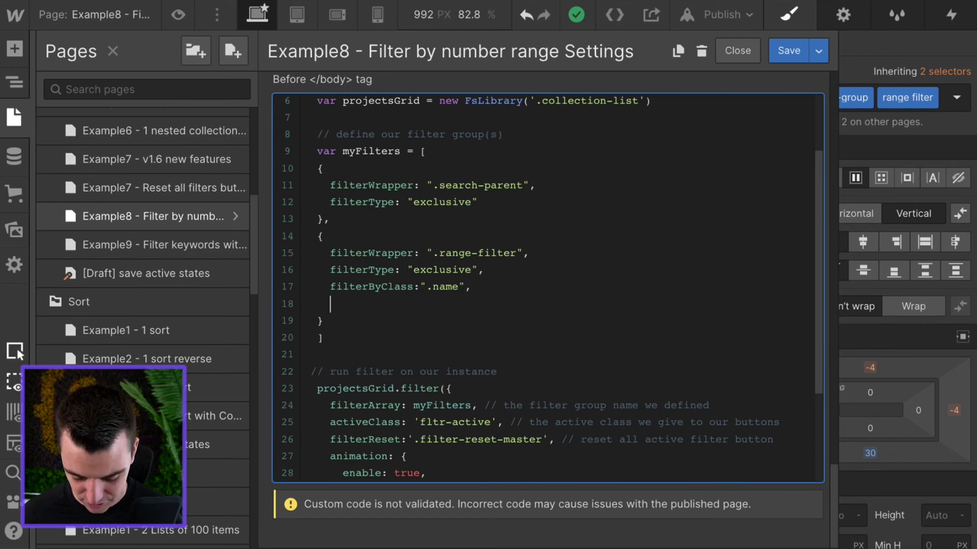
key(ctrl+v)
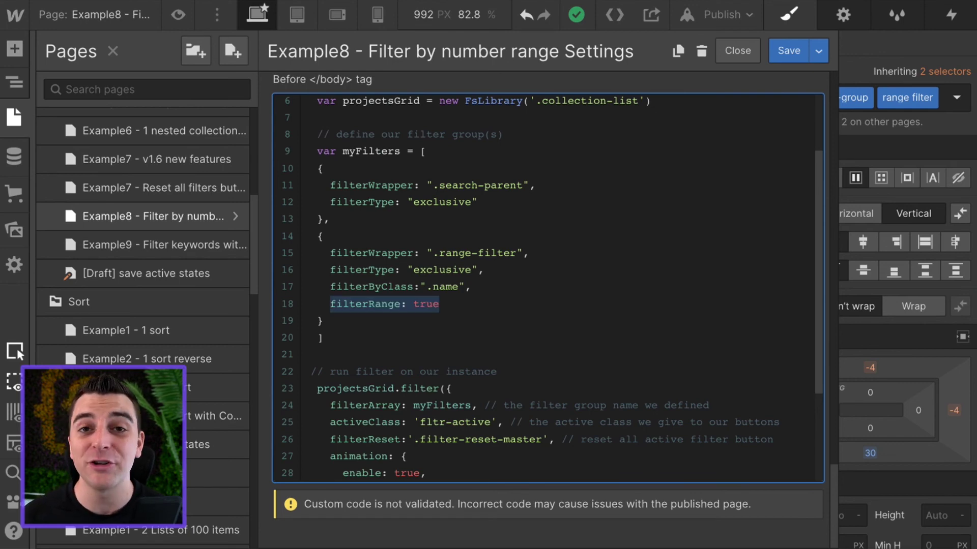